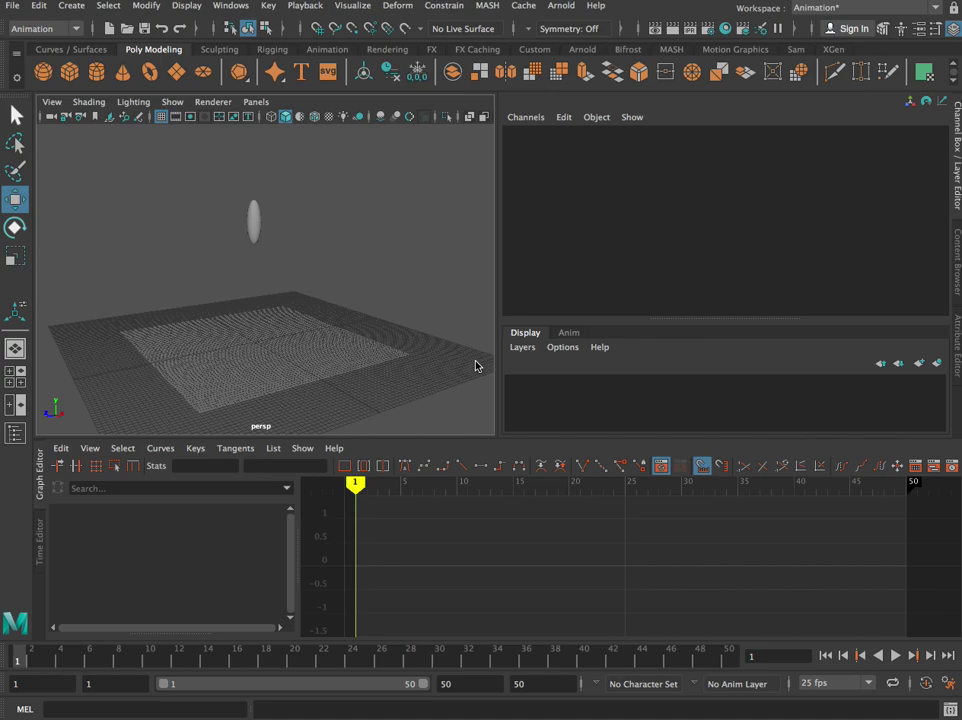
# Play the bouncing-ball animation, then stop playback and rewind to frame 1.
pyautogui.click(896, 656)
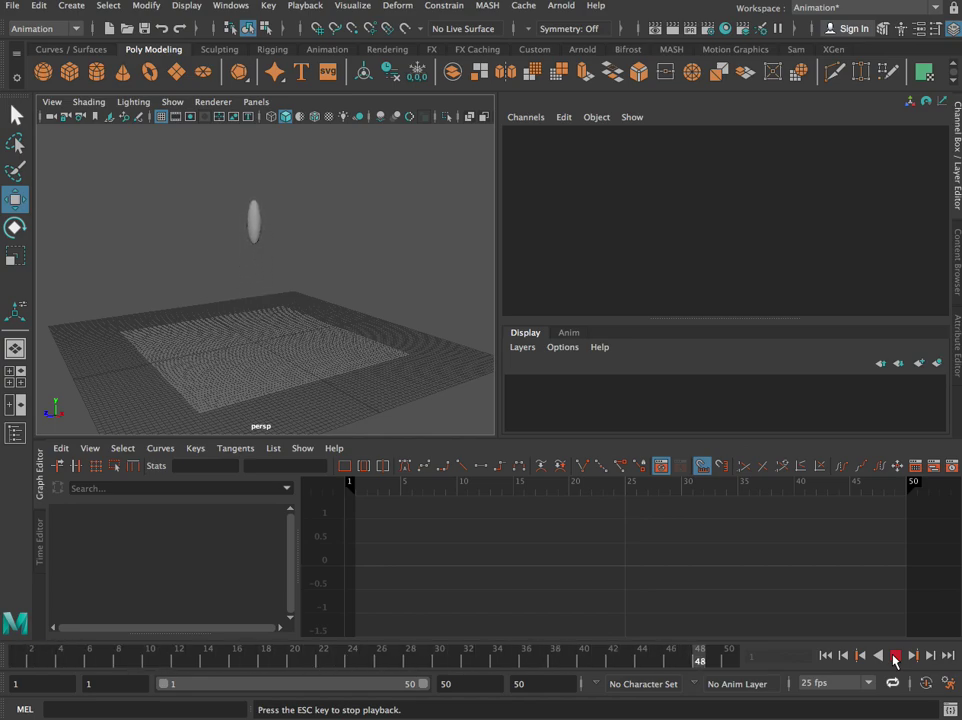
pyautogui.click(895, 657)
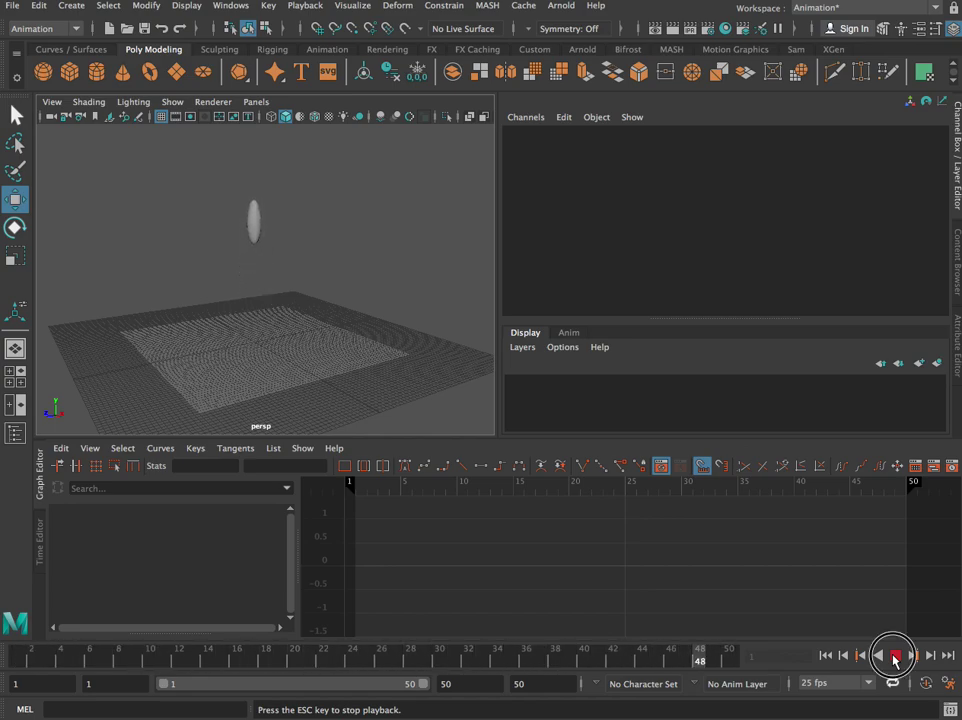
pyautogui.click(826, 655)
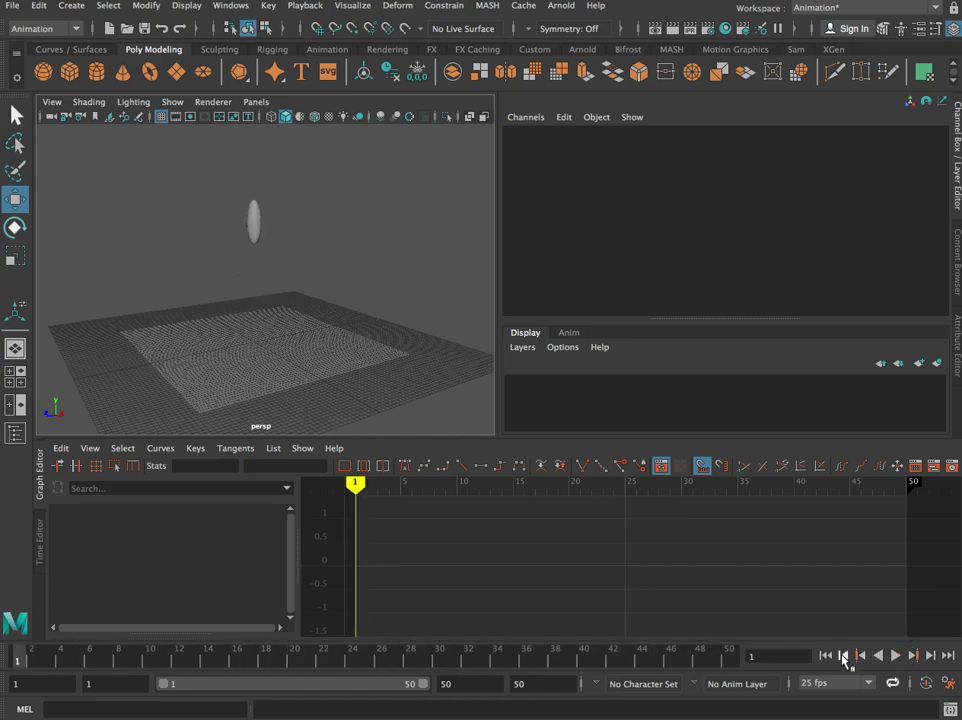
# Render frame 1 twice at 960 x 540, getting black, and move Render View off the viewport.
pyautogui.click(656, 30)
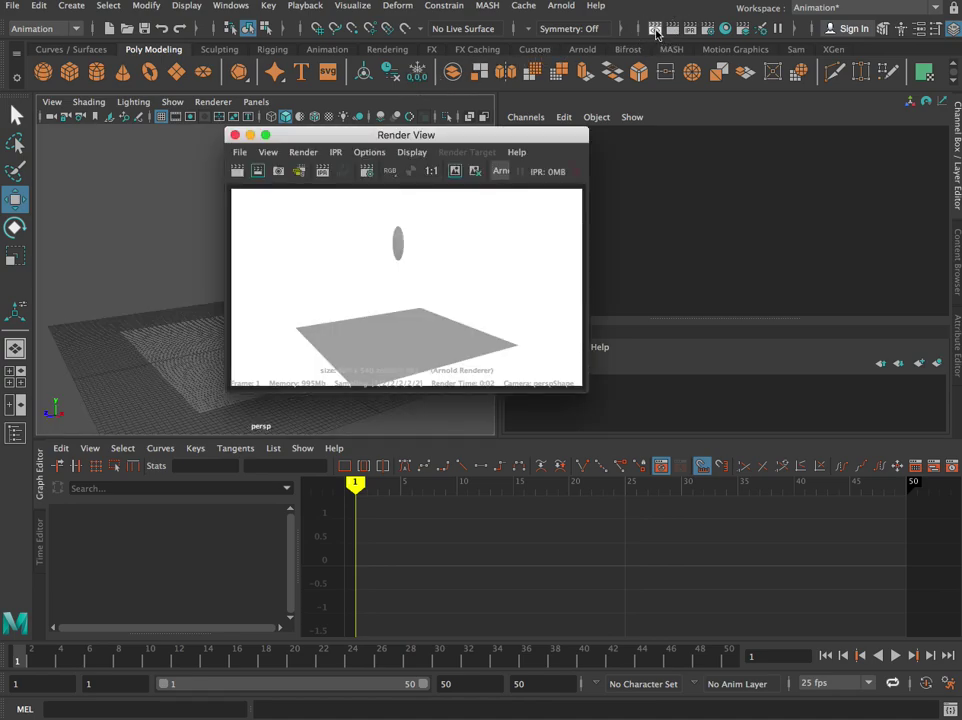
pyautogui.moveTo(433, 135); pyautogui.dragTo(418, 133)
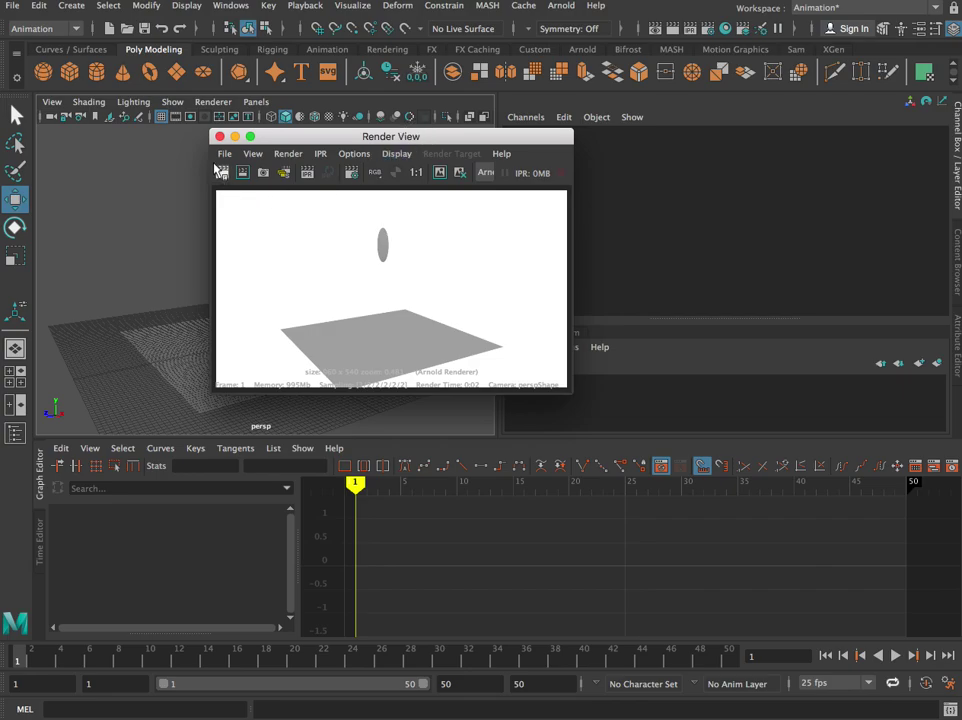
pyautogui.click(222, 172)
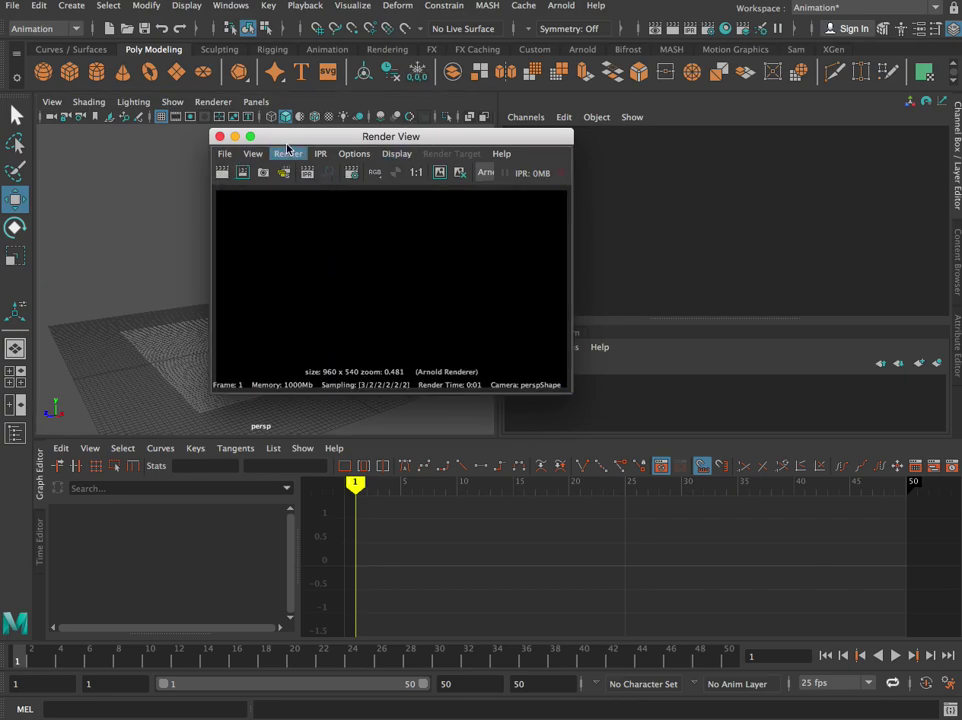
pyautogui.moveTo(286, 137); pyautogui.dragTo(395, 208)
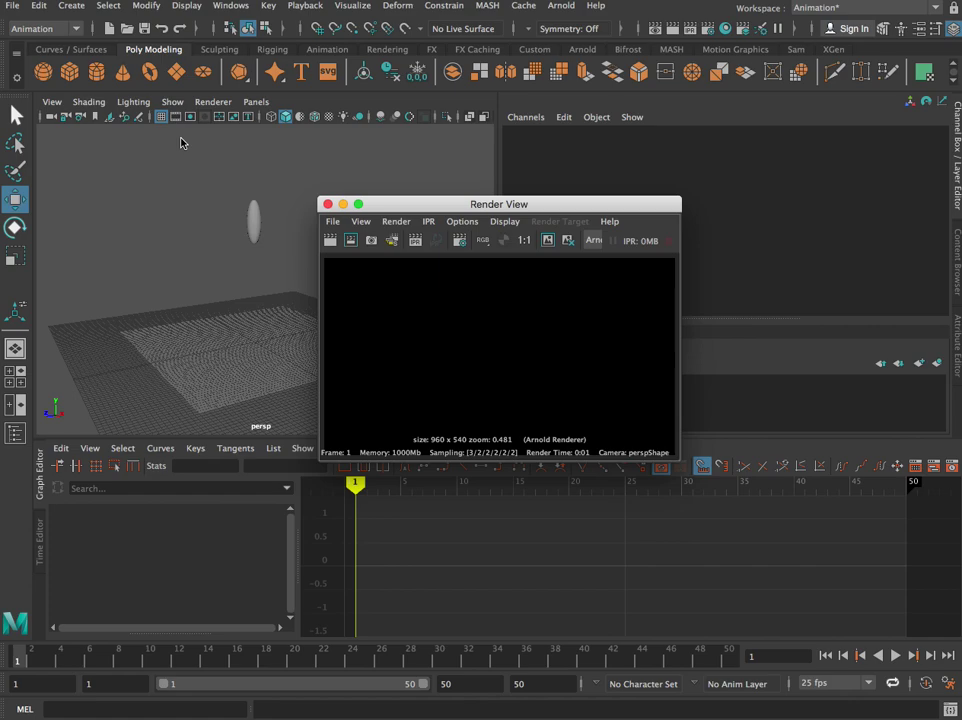
pyautogui.click(230, 380)
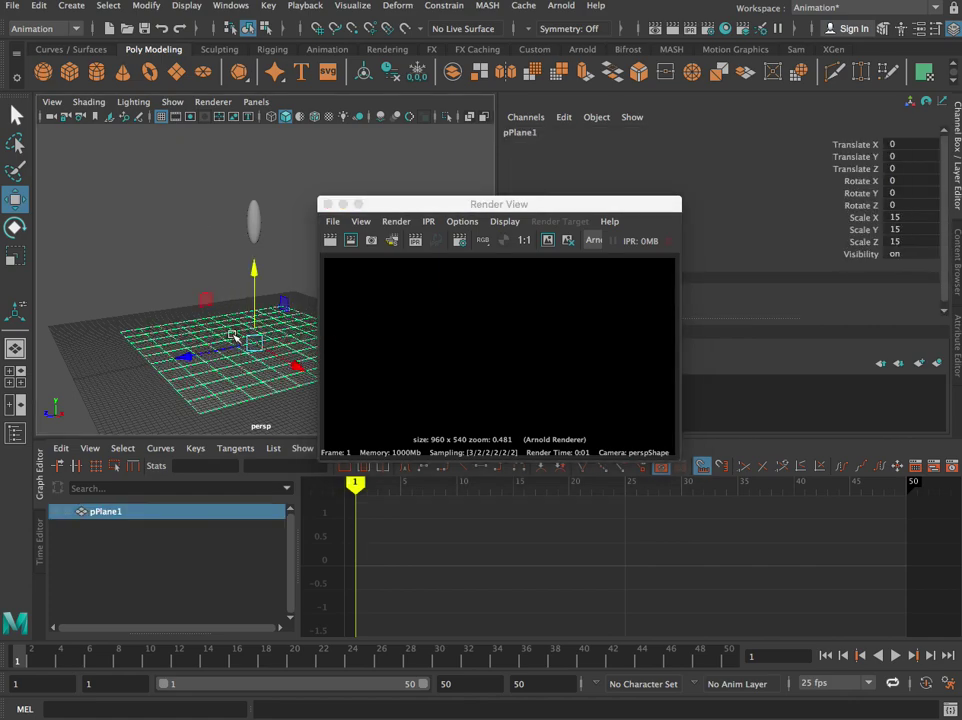
# Add an Arnold Sky Dome light and re-render so the grey drop and plane appear.
pyautogui.moveTo(413, 204); pyautogui.dragTo(481, 260)
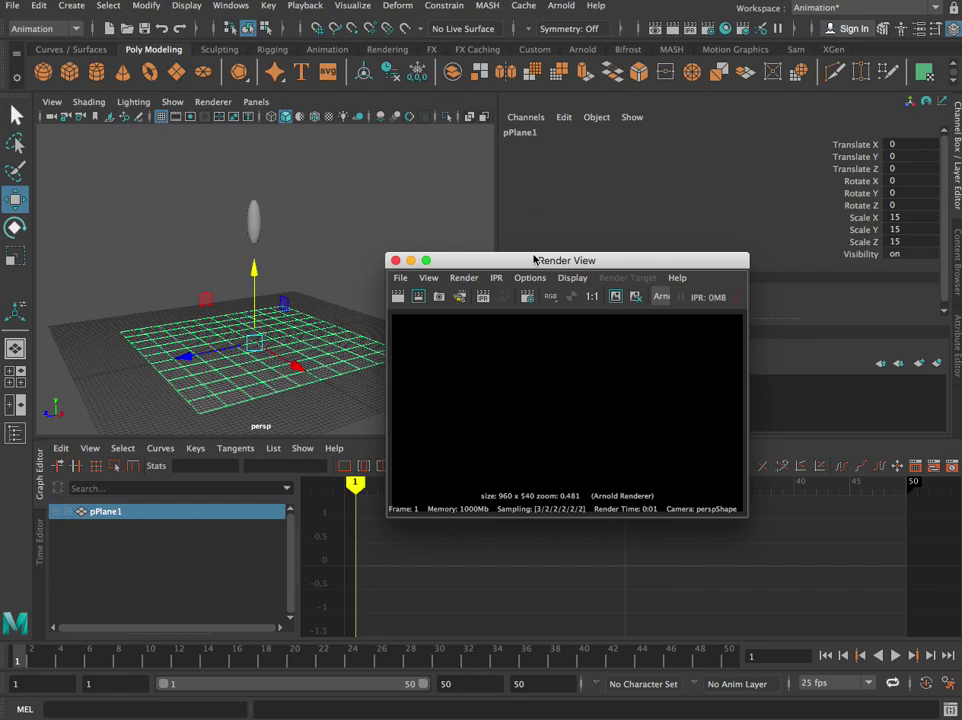
pyautogui.moveTo(535, 260); pyautogui.dragTo(574, 248)
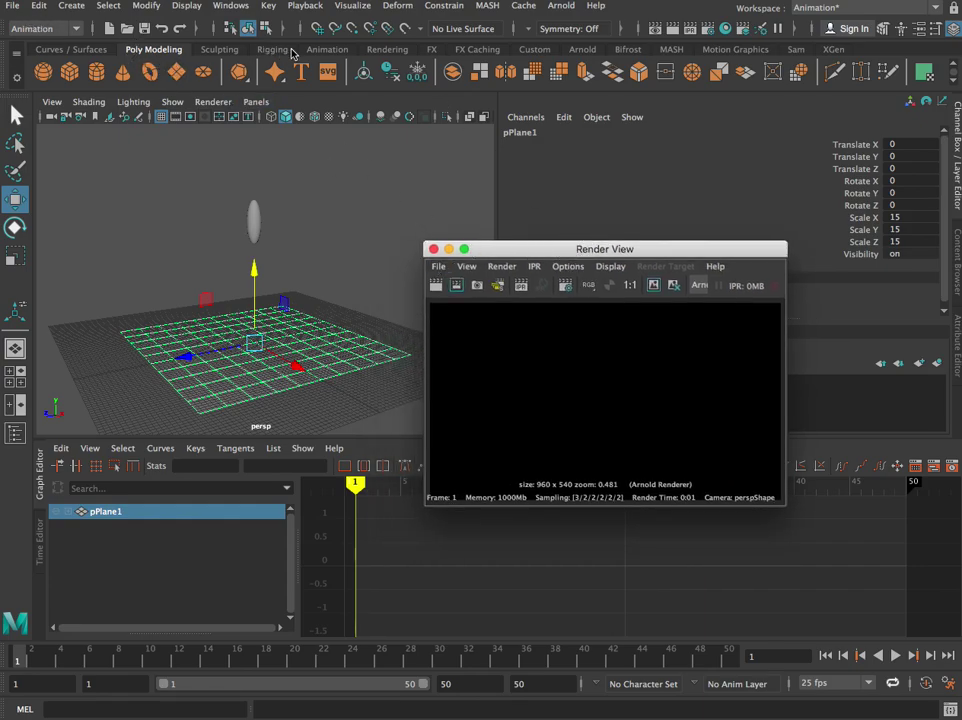
pyautogui.click(583, 49)
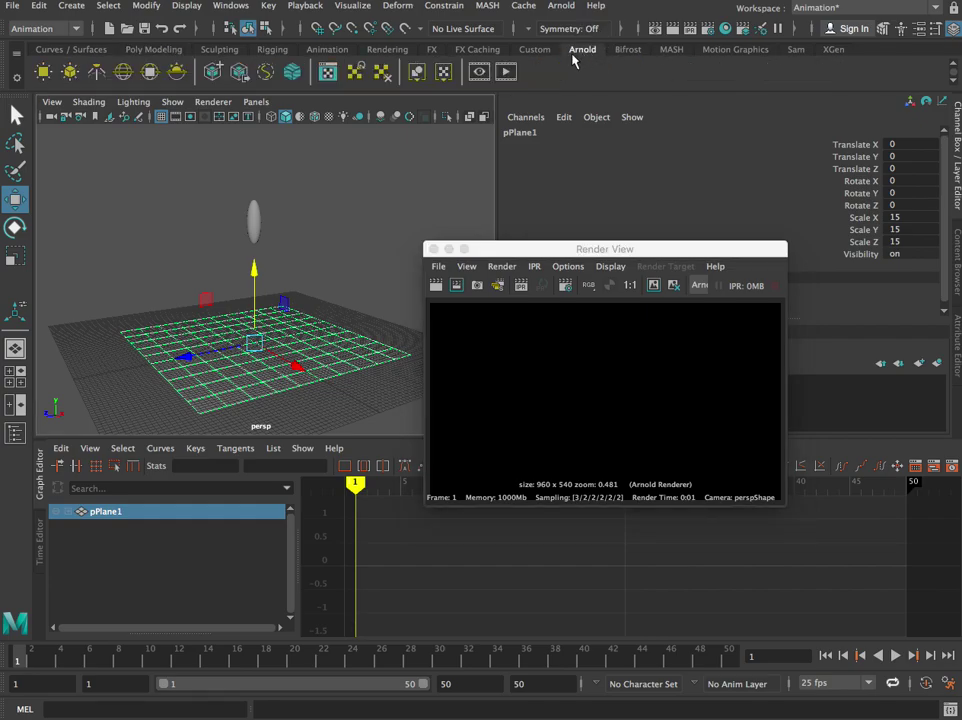
pyautogui.click(123, 73)
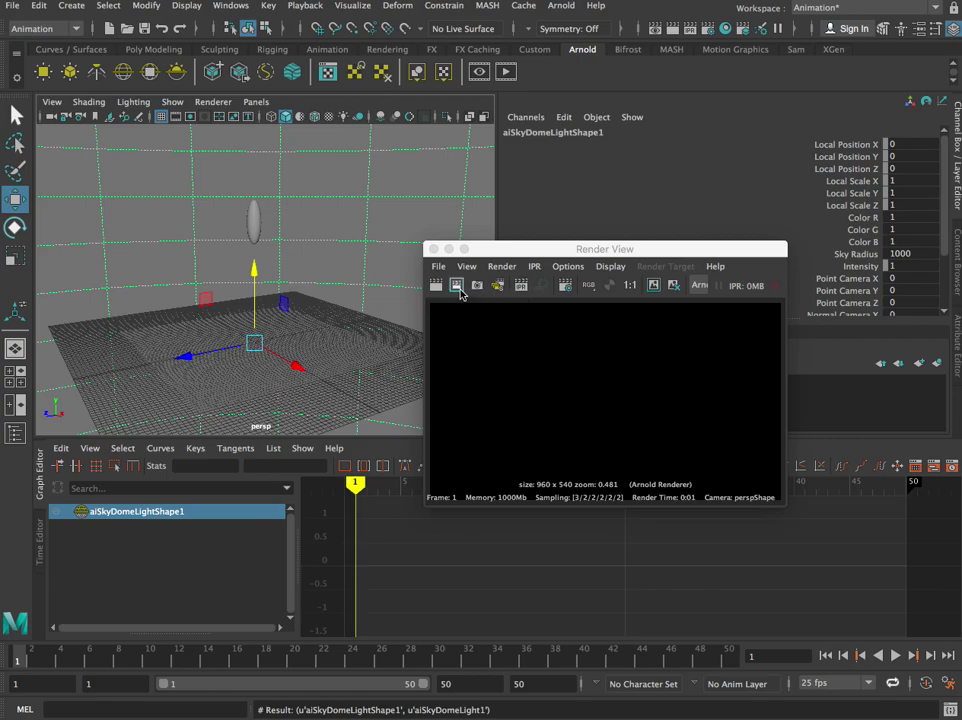
pyautogui.click(457, 286)
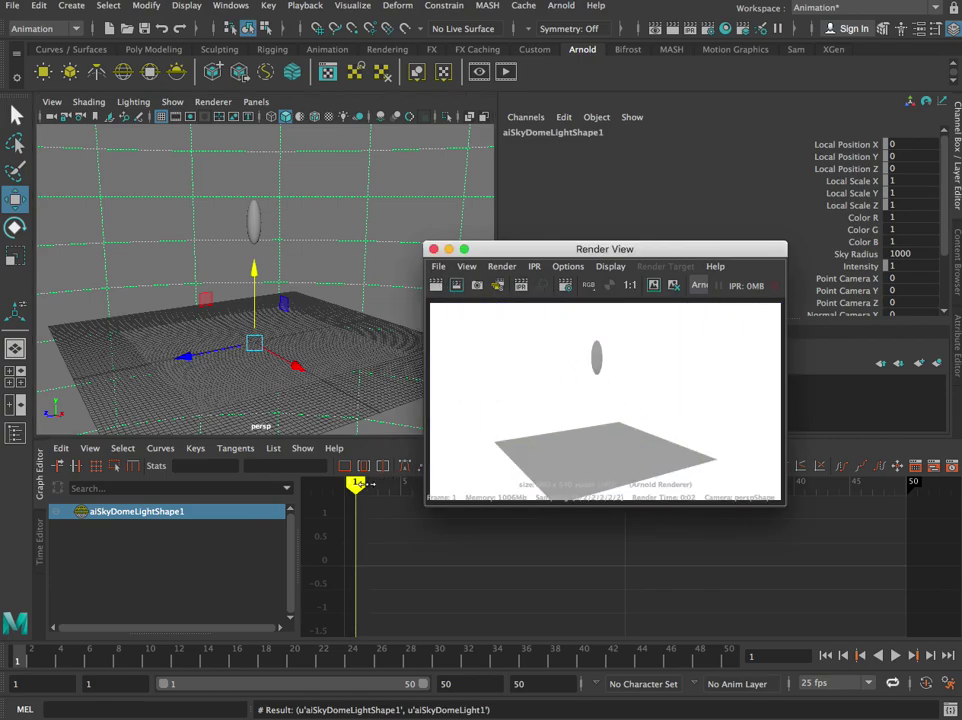
# Render frame 28 to show the drop's soft shadow on the plane, then scrub back.
pyautogui.moveTo(362, 484)
pyautogui.mouseDown()
pyautogui.moveTo(719, 505)
pyautogui.moveTo(645, 509)
pyautogui.moveTo(659, 507)
pyautogui.mouseUp()
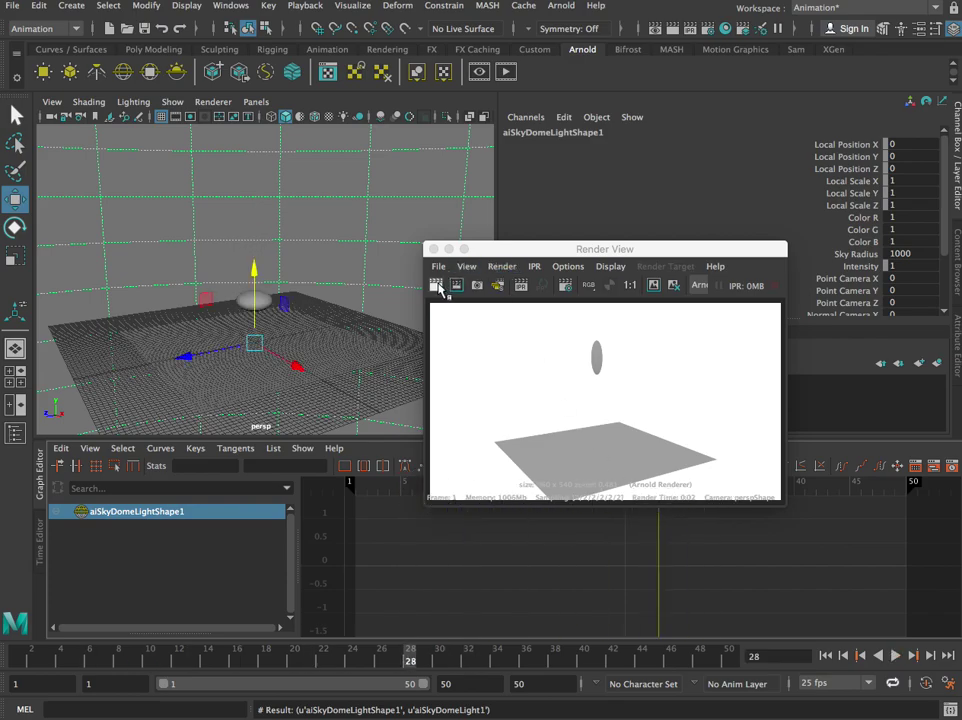
pyautogui.click(439, 288)
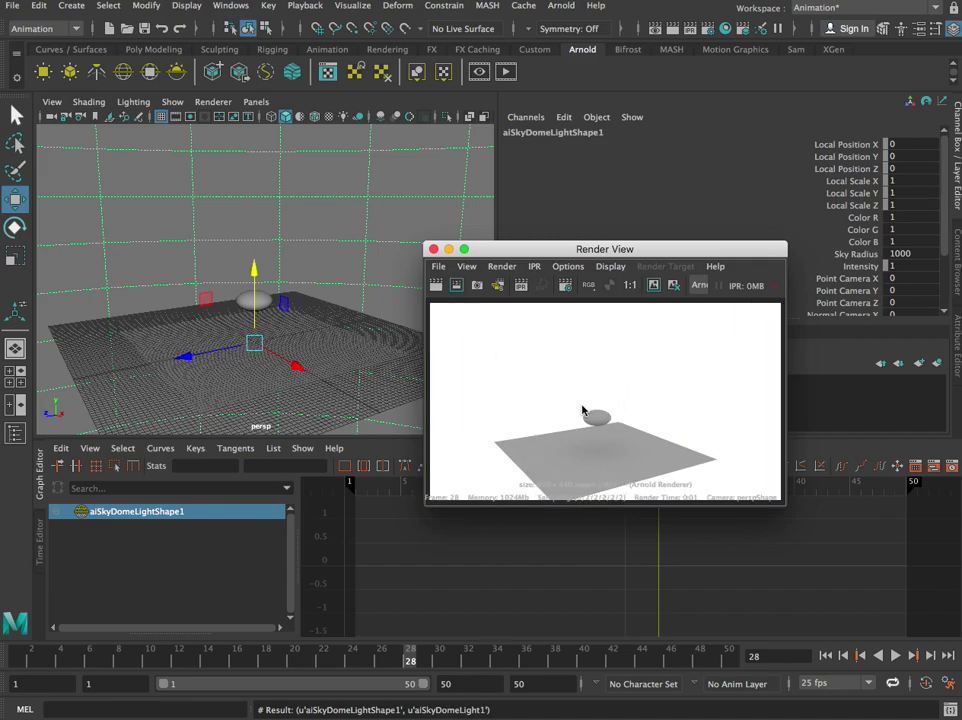
pyautogui.moveTo(636, 249); pyautogui.dragTo(661, 160)
pyautogui.moveTo(657, 488)
pyautogui.mouseDown()
pyautogui.moveTo(376, 479)
pyautogui.moveTo(593, 511)
pyautogui.moveTo(859, 530)
pyautogui.moveTo(356, 505)
pyautogui.mouseUp()
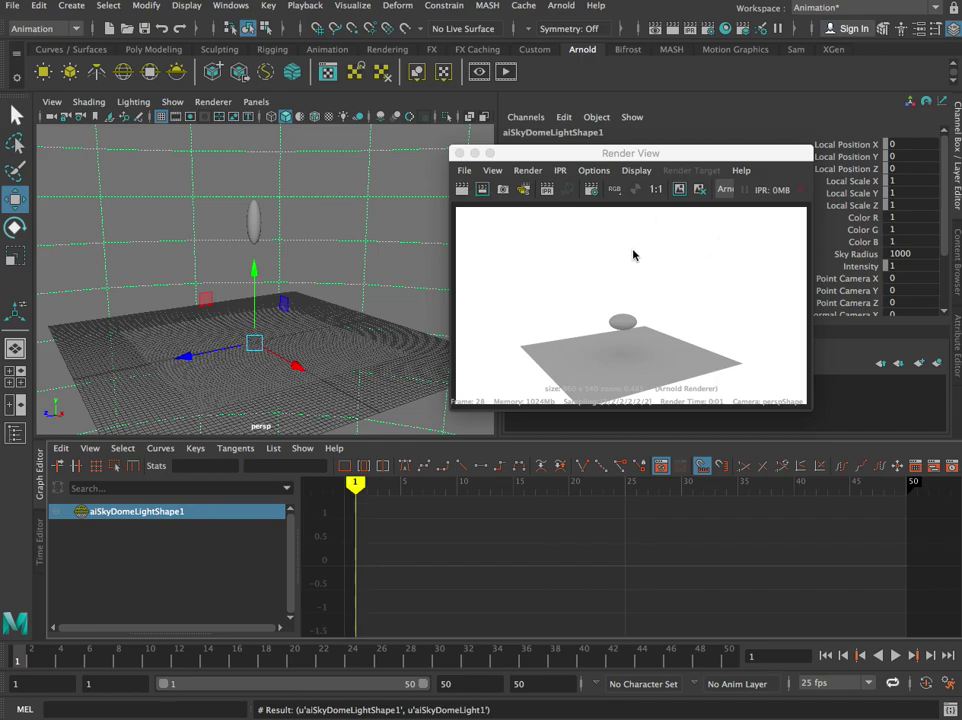
# Open Render Settings on the Arnold Common tab and move the window fully into view.
pyautogui.click(608, 152)
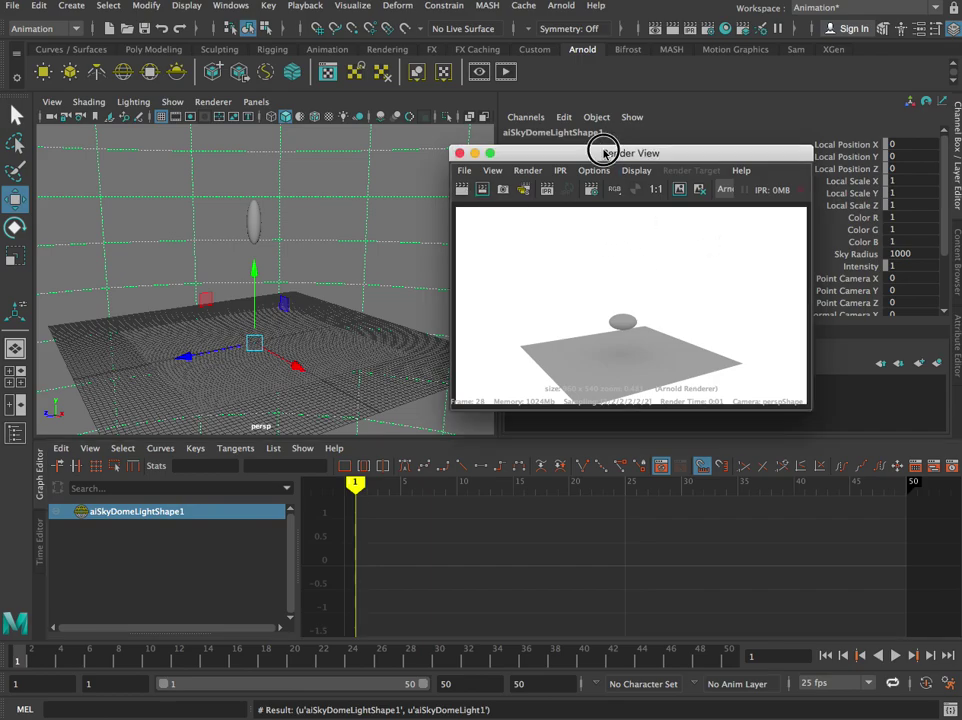
pyautogui.click(708, 36)
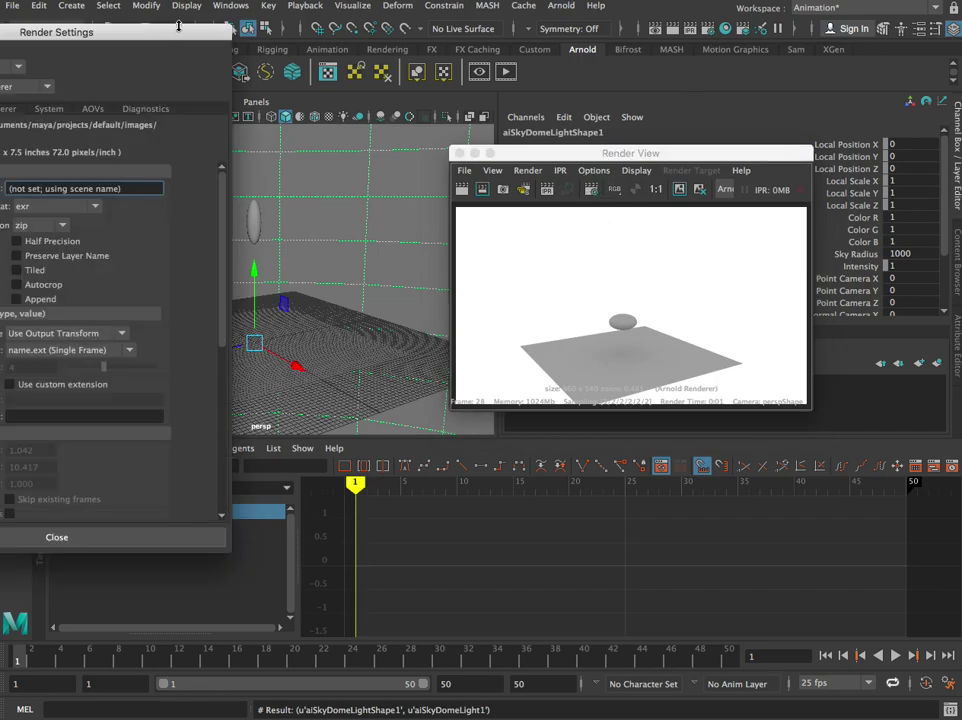
pyautogui.moveTo(165, 33); pyautogui.dragTo(310, 59)
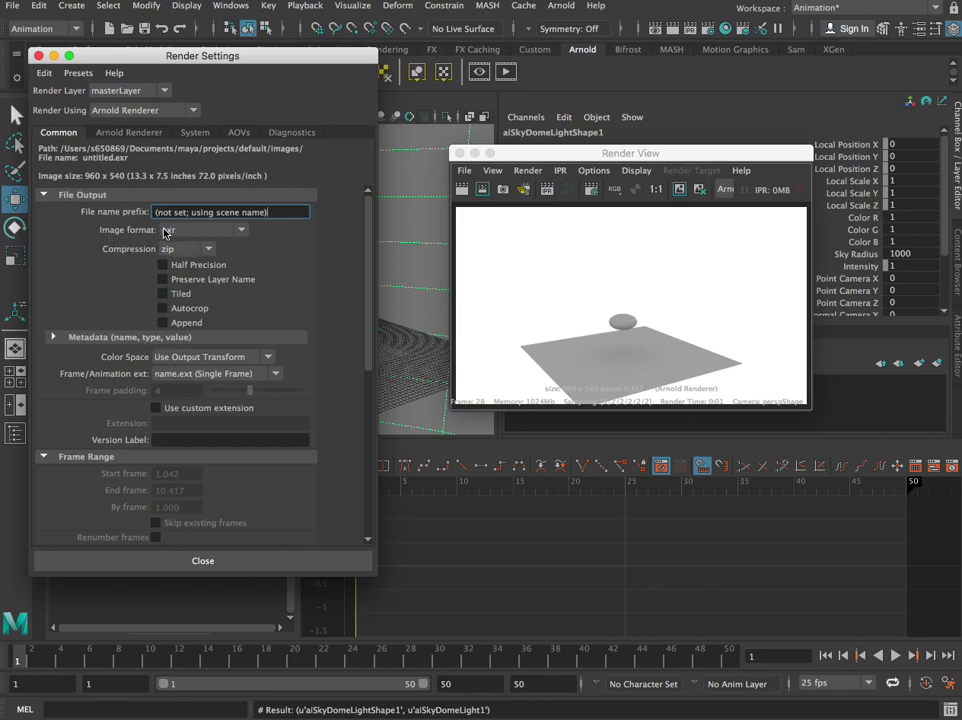
# Change the output image format from exr to png, so files become untitled.png.
pyautogui.click(229, 232)
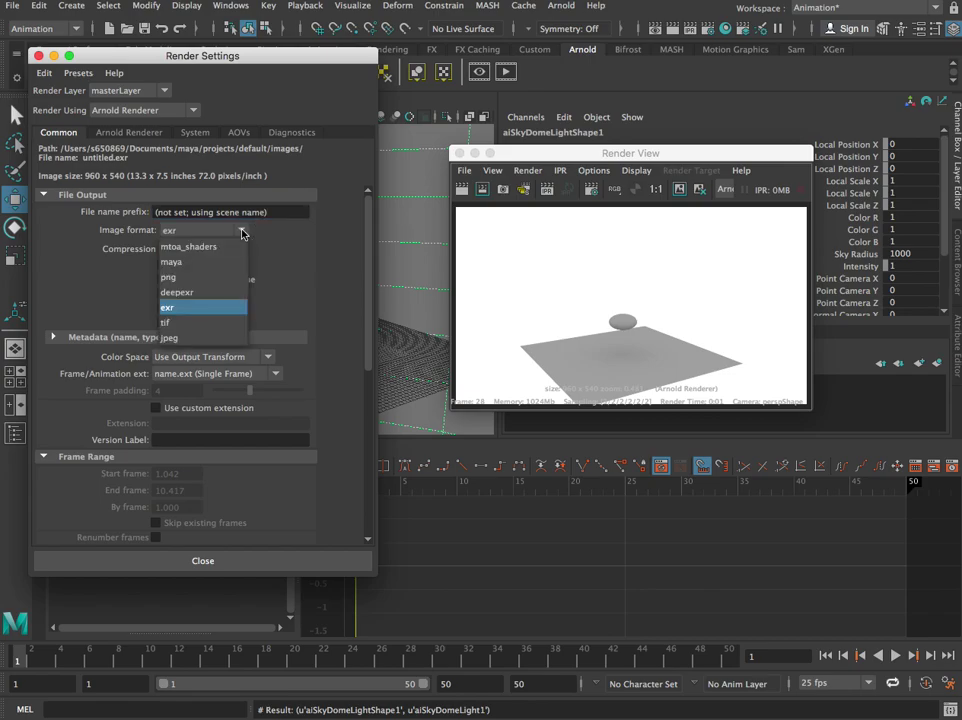
pyautogui.click(182, 280)
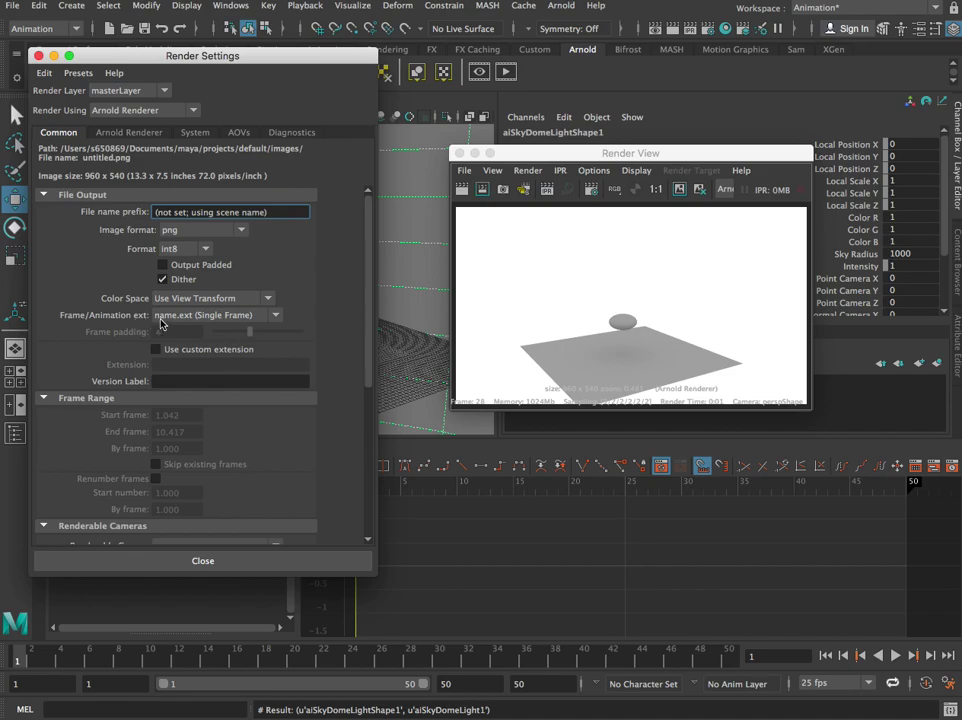
# Set Frame/Animation ext to name_#.ext with frame padding 4, giving untitled_0001.png onward.
pyautogui.click(240, 315)
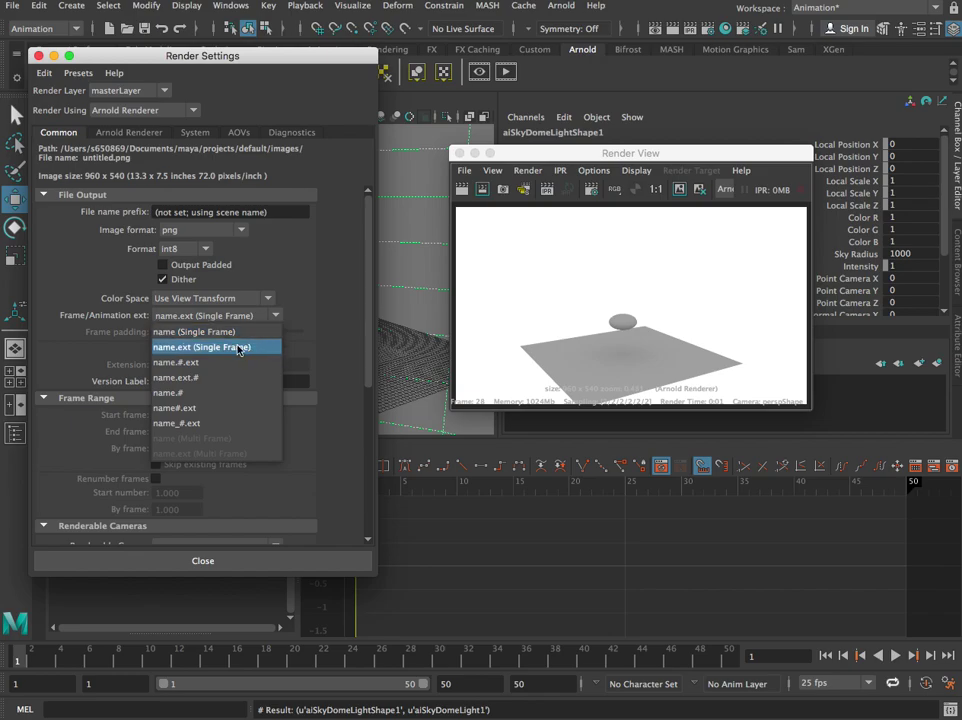
pyautogui.click(238, 348)
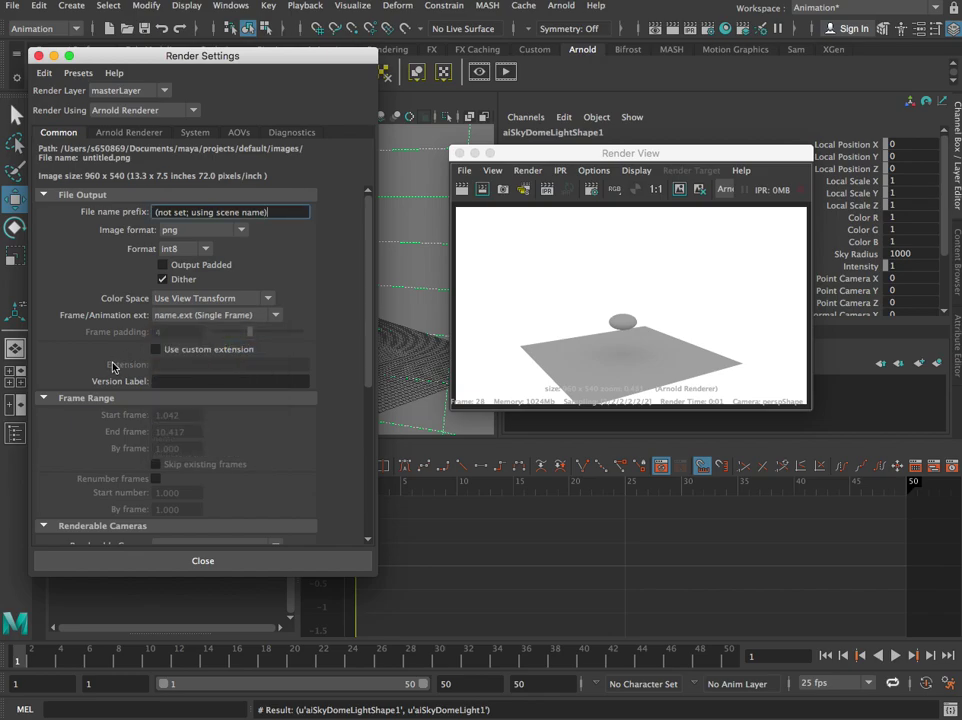
pyautogui.scroll(-2, 150, 390)
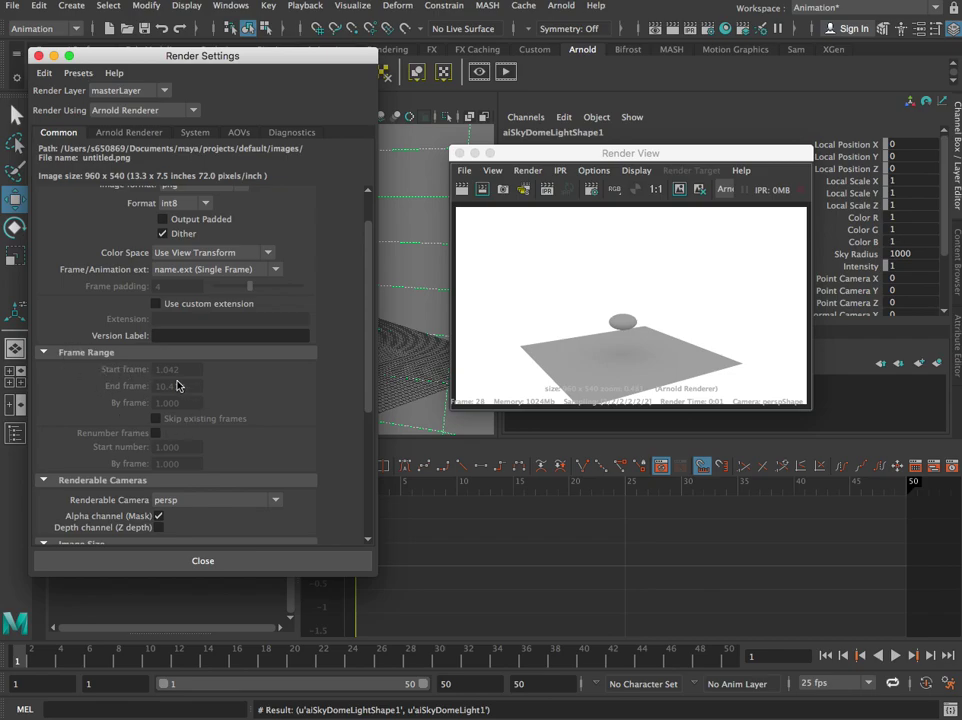
pyautogui.click(172, 369)
pyautogui.scroll(2, 255, 340)
pyautogui.moveTo(273, 313); pyautogui.dragTo(219, 425)
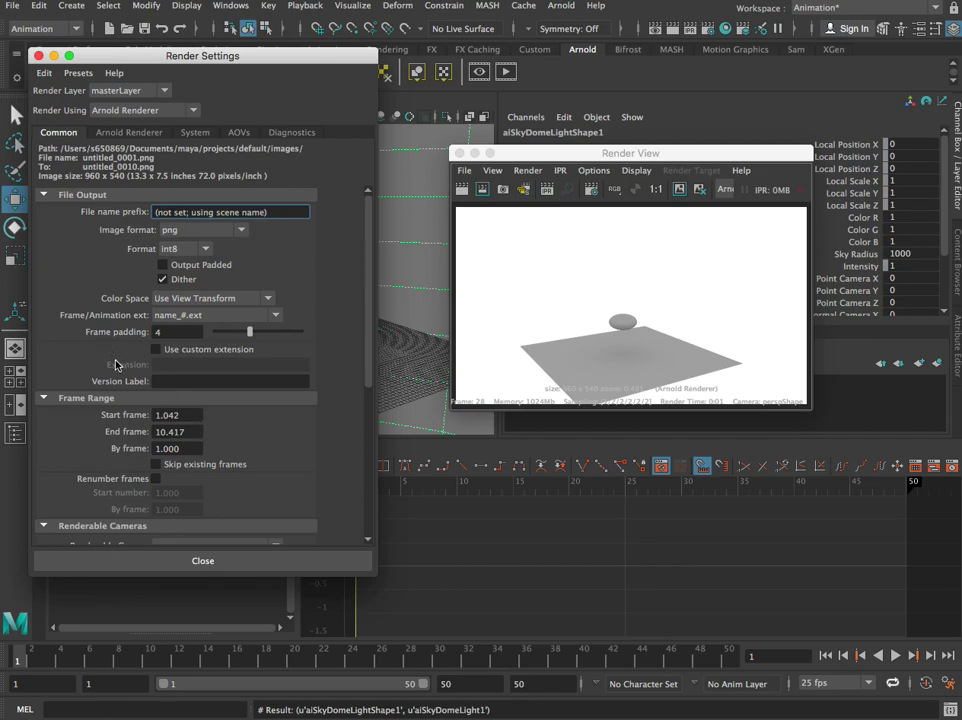
# Set the render frame range to start at frame 1 and end at frame 50.
pyautogui.scroll(-2, 148, 398)
pyautogui.moveTo(188, 370); pyautogui.dragTo(156, 368)
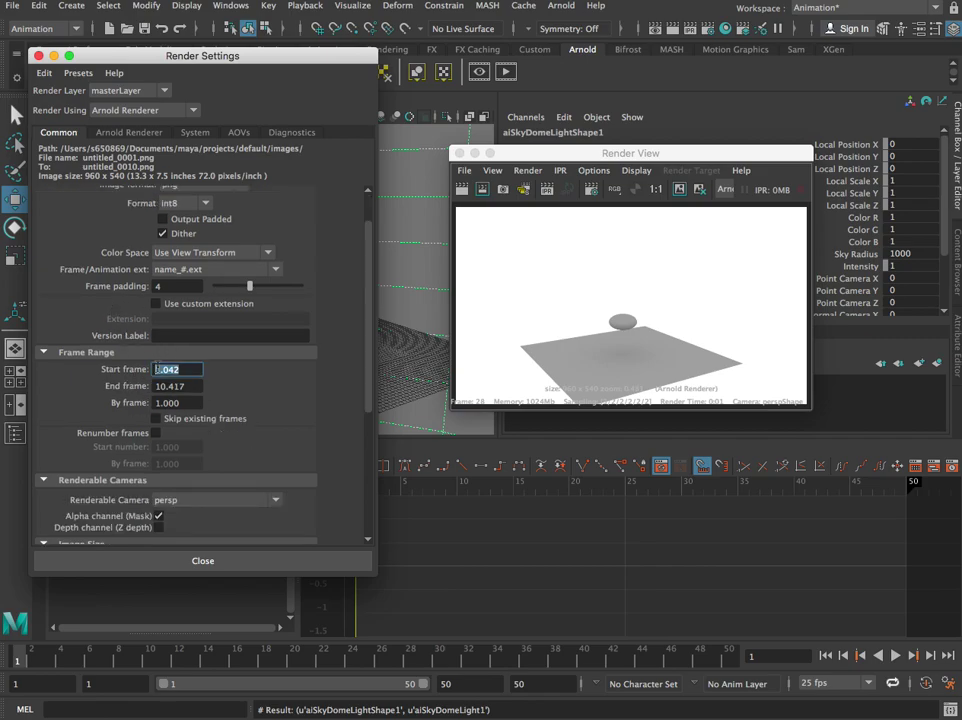
pyautogui.write('1')
pyautogui.press('Tab')
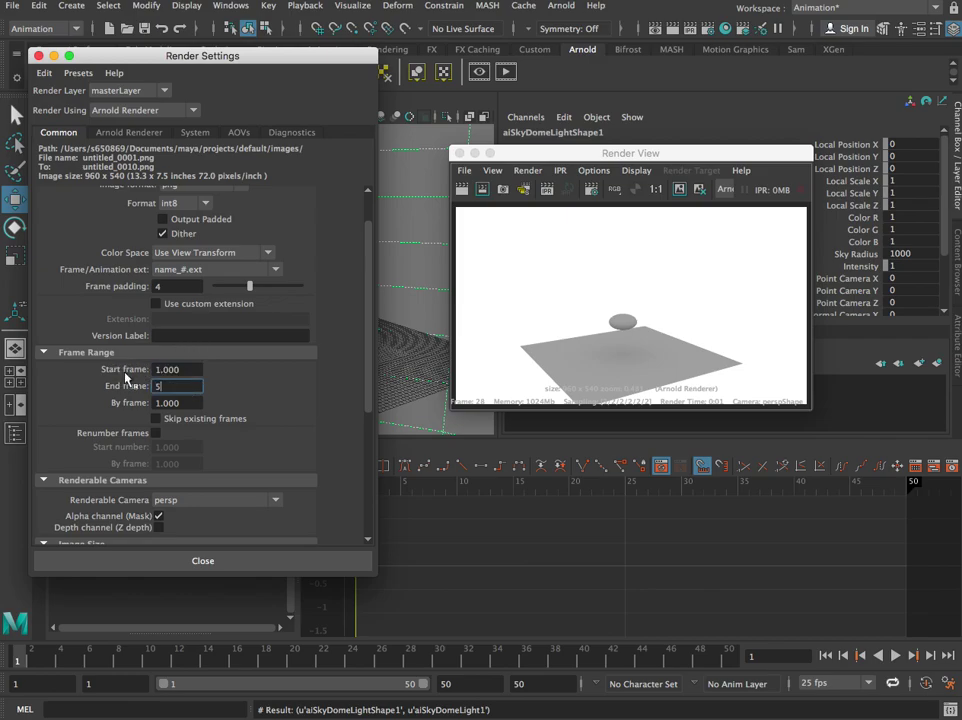
pyautogui.click(190, 402)
# Check that the image size stays at width 960 and height 540.
pyautogui.scroll(-2, 252, 411)
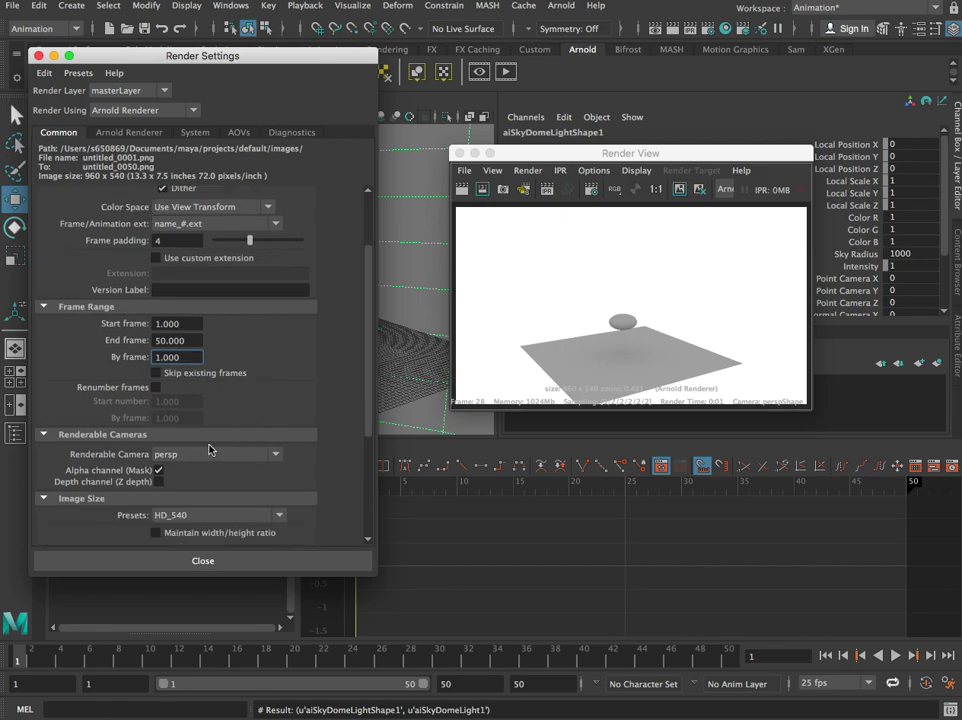
pyautogui.scroll(-2, 103, 424)
pyautogui.scroll(-4, 103, 424)
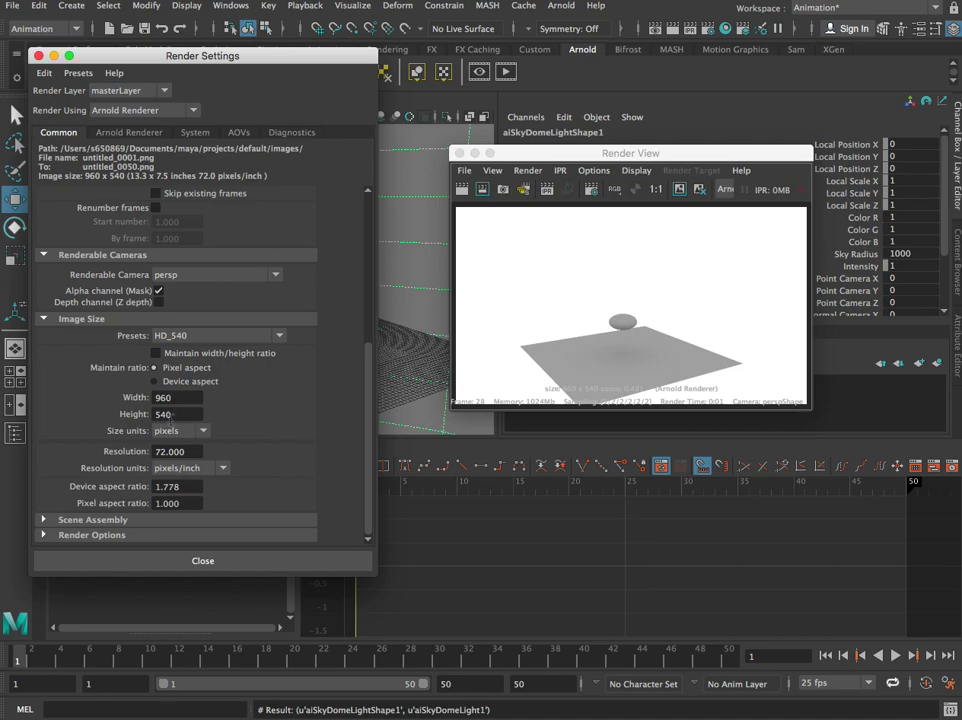
pyautogui.doubleClick(165, 398)
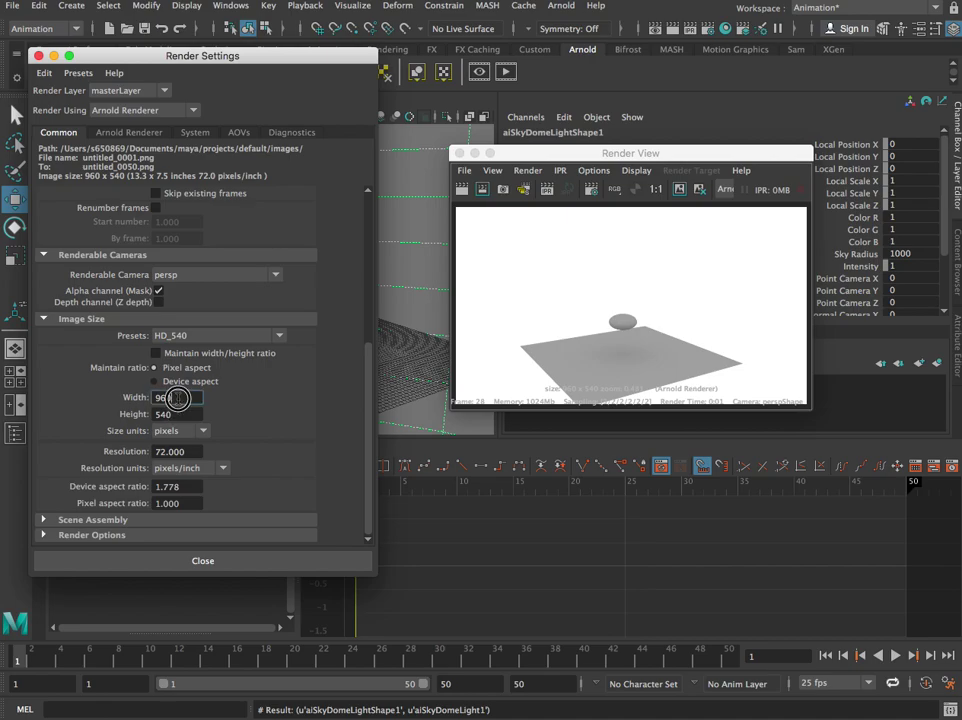
pyautogui.press('Tab')
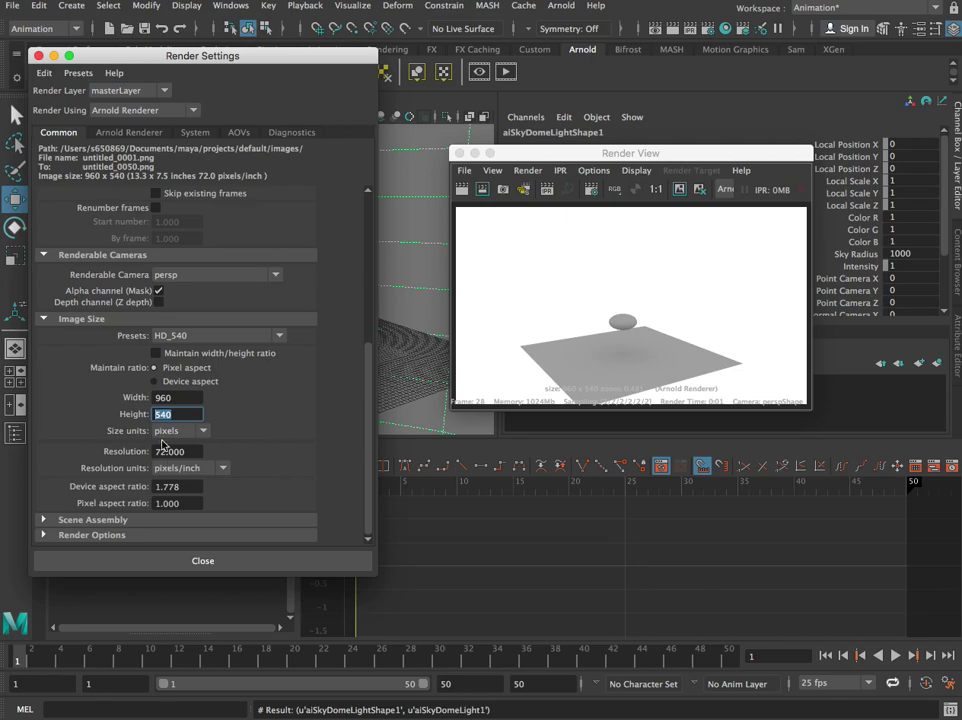
# Close Render Settings and bring up Render Sequence options for frames 1-50 with the persp camera.
pyautogui.click(182, 561)
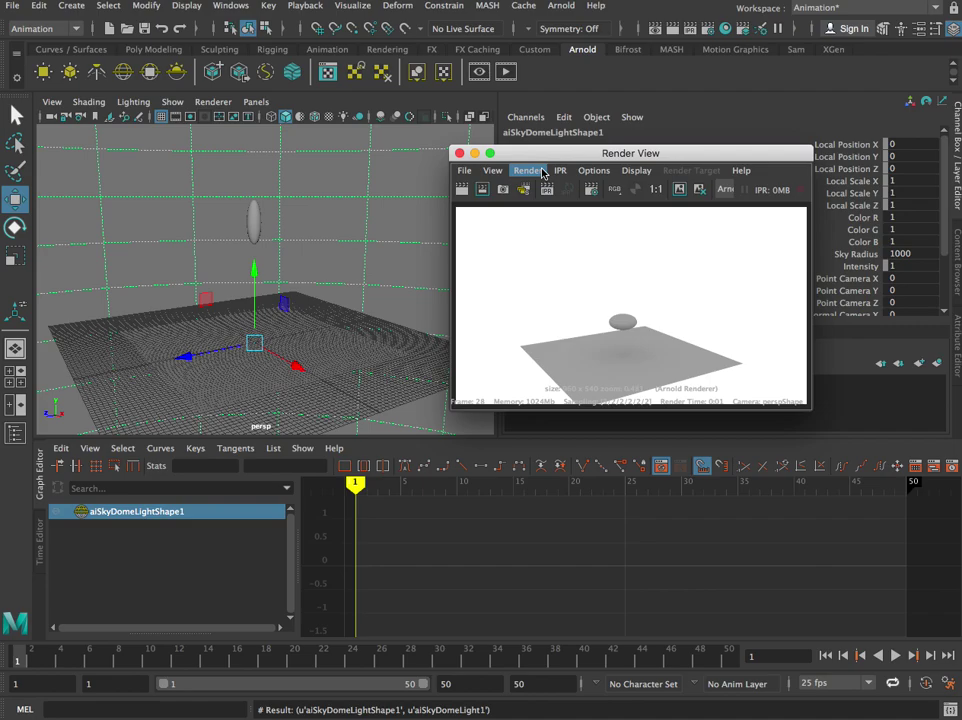
pyautogui.click(524, 172)
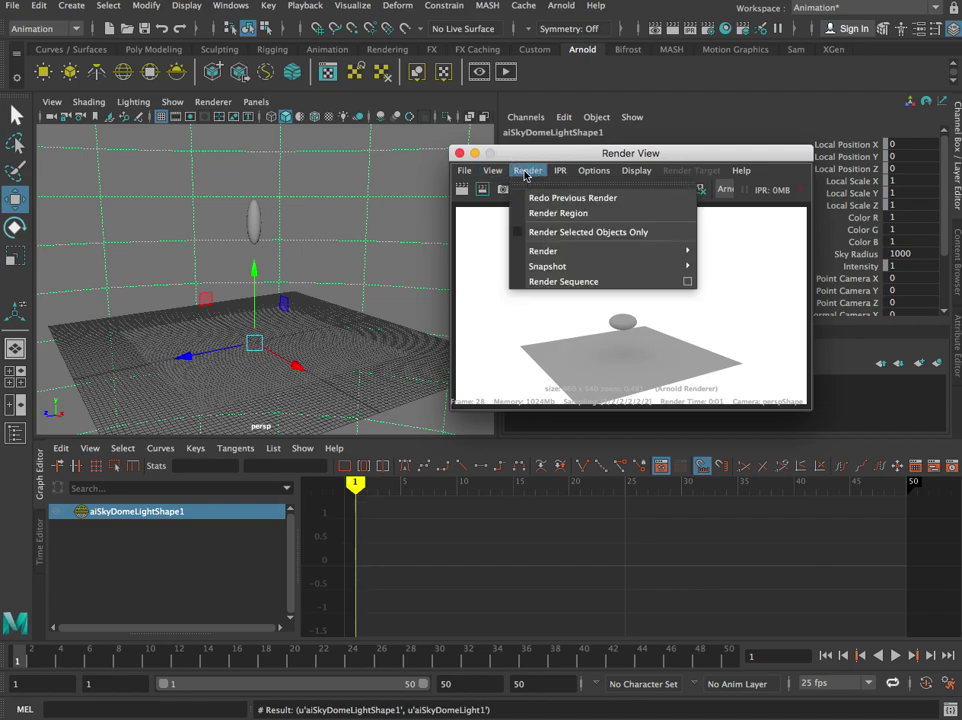
pyautogui.click(687, 281)
pyautogui.moveTo(683, 168); pyautogui.dragTo(455, 176)
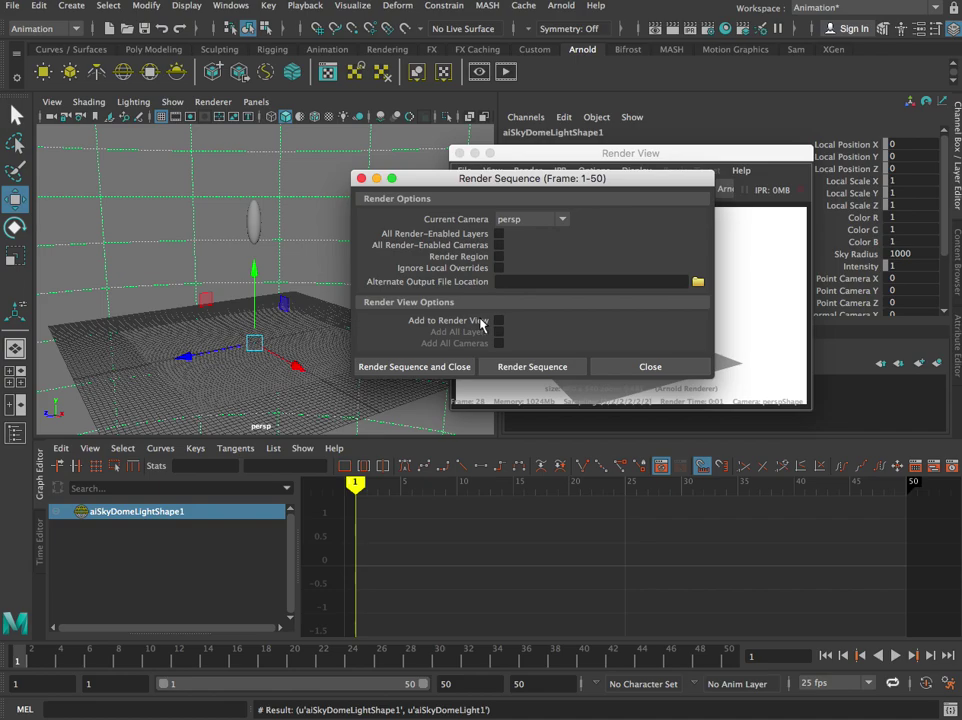
# Batch-render frames 1-50 as numbered untitled_00xx.png files, watching progress in Render View.
pyautogui.click(548, 368)
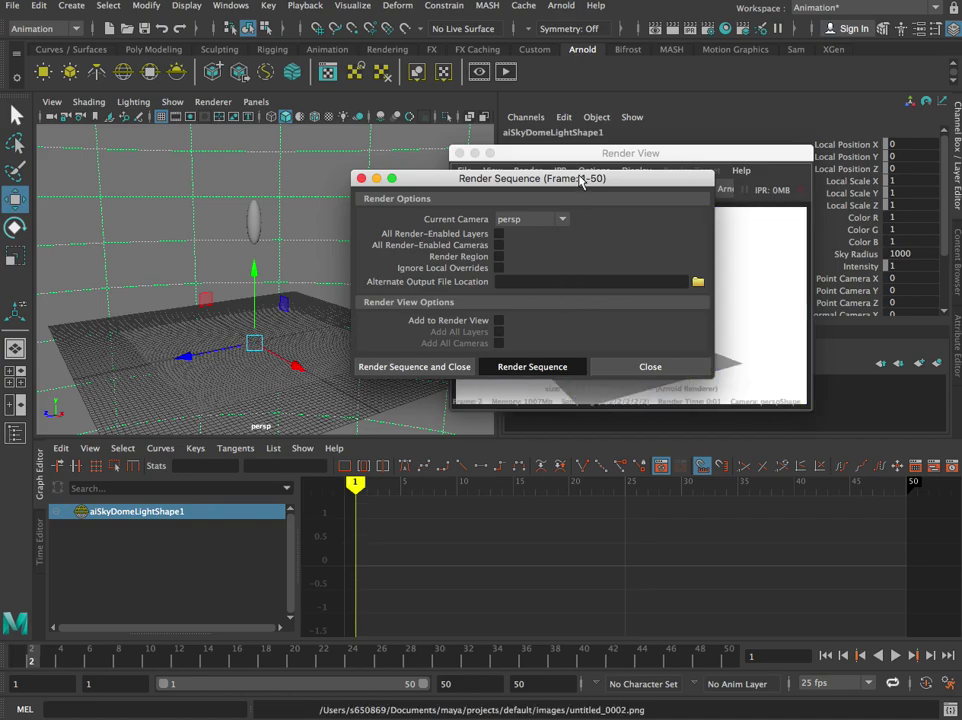
pyautogui.click(740, 163)
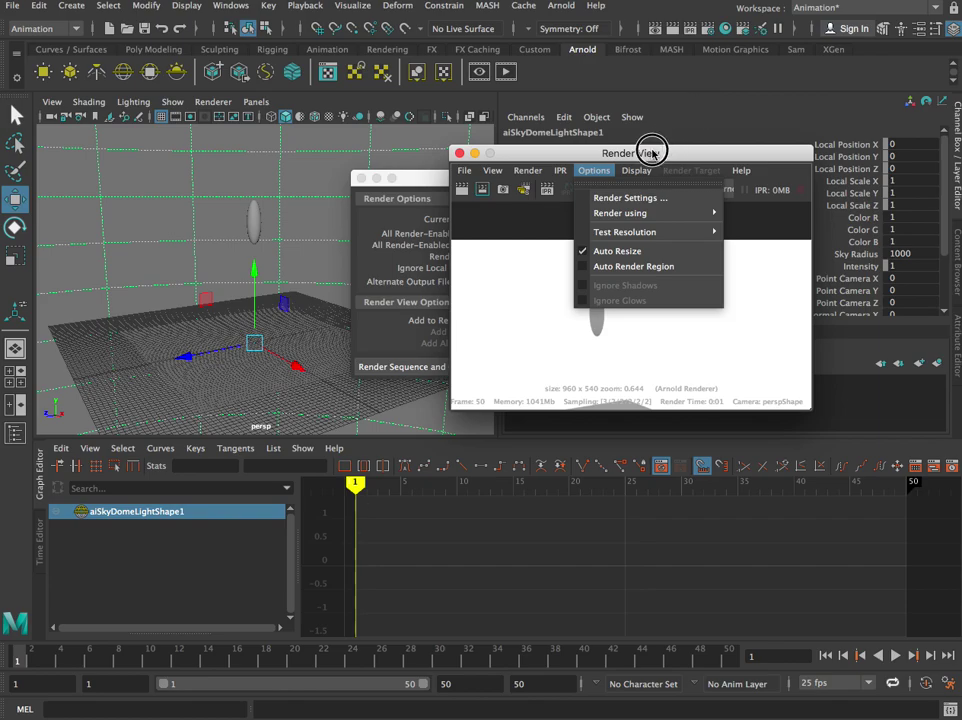
# Dismiss the options list and open the Render View File menu at Open Image.
pyautogui.click(593, 171)
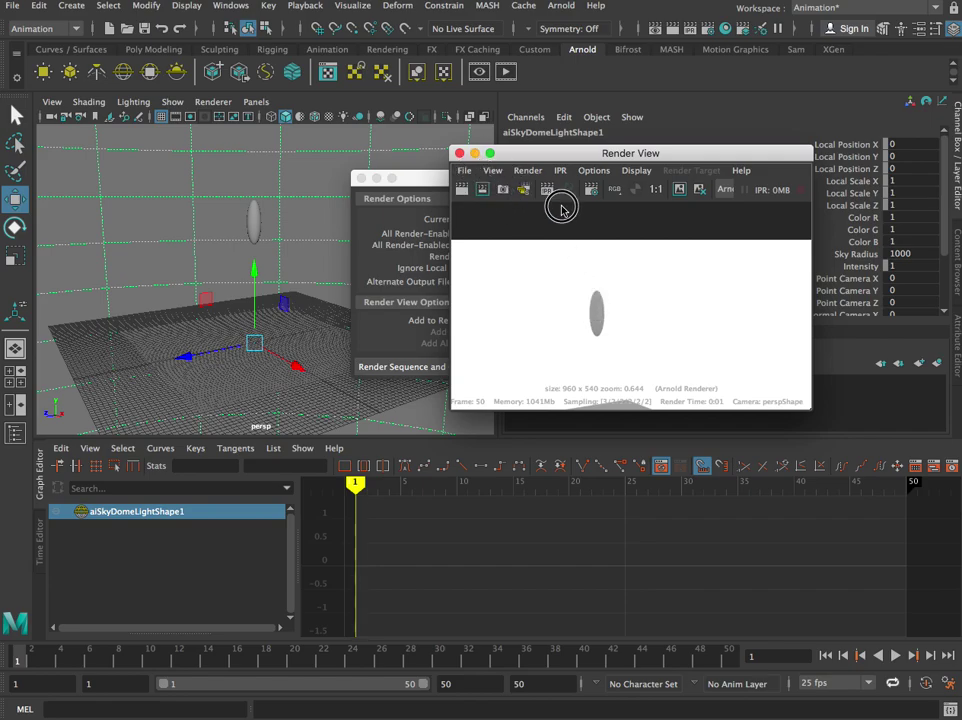
pyautogui.click(559, 170)
pyautogui.moveTo(462, 172)
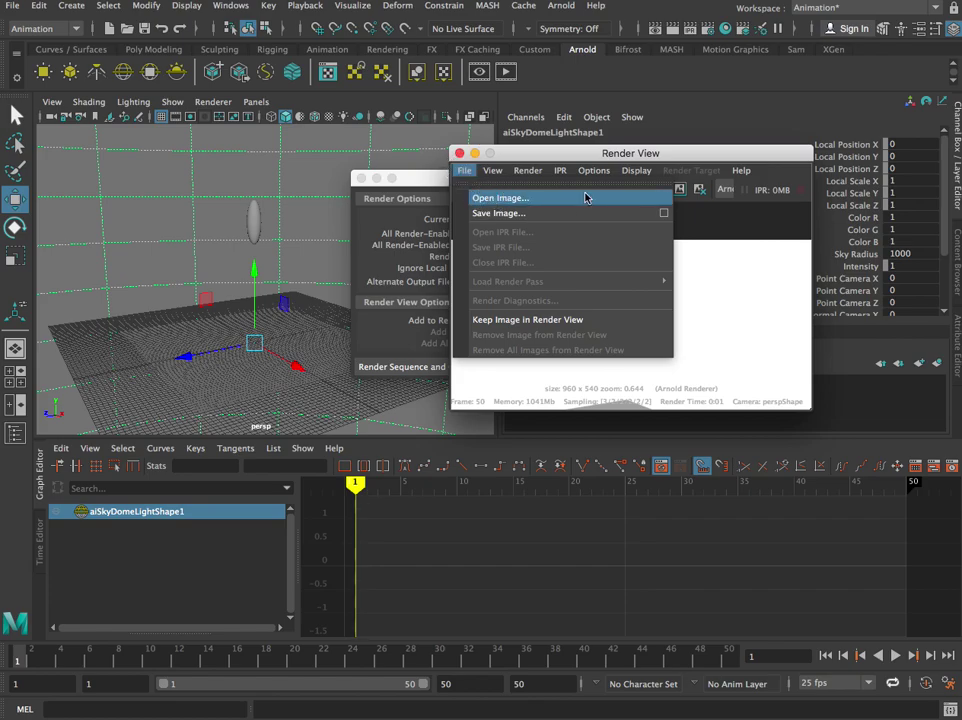
pyautogui.moveTo(582, 166)
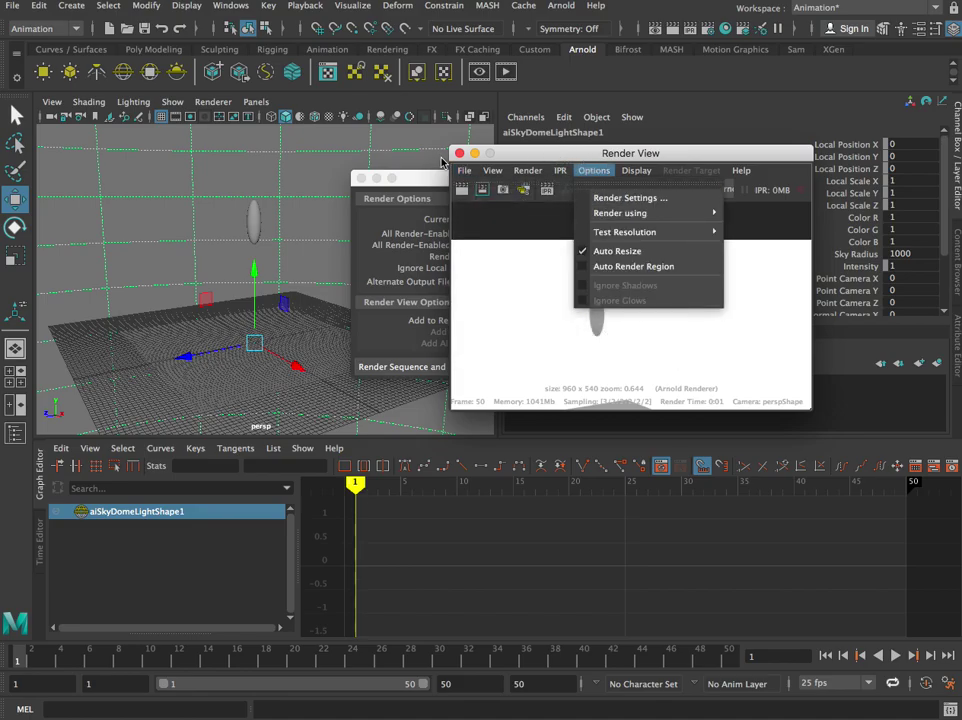
# Open the Load Image browser on the images folder and drag it fully into view.
pyautogui.click(492, 196)
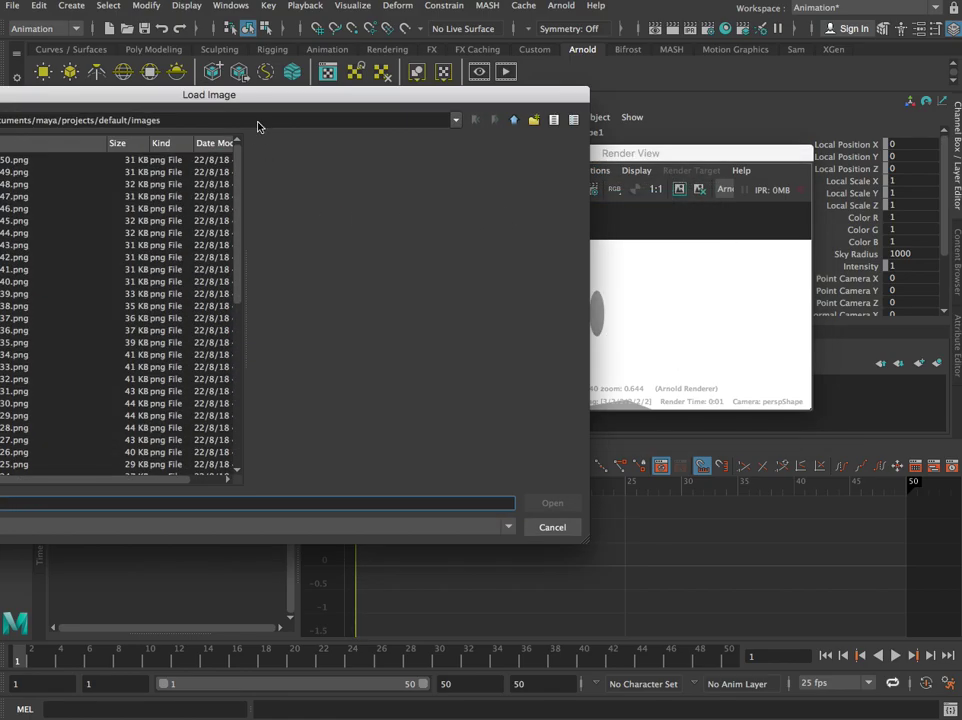
pyautogui.moveTo(267, 94); pyautogui.dragTo(571, 144)
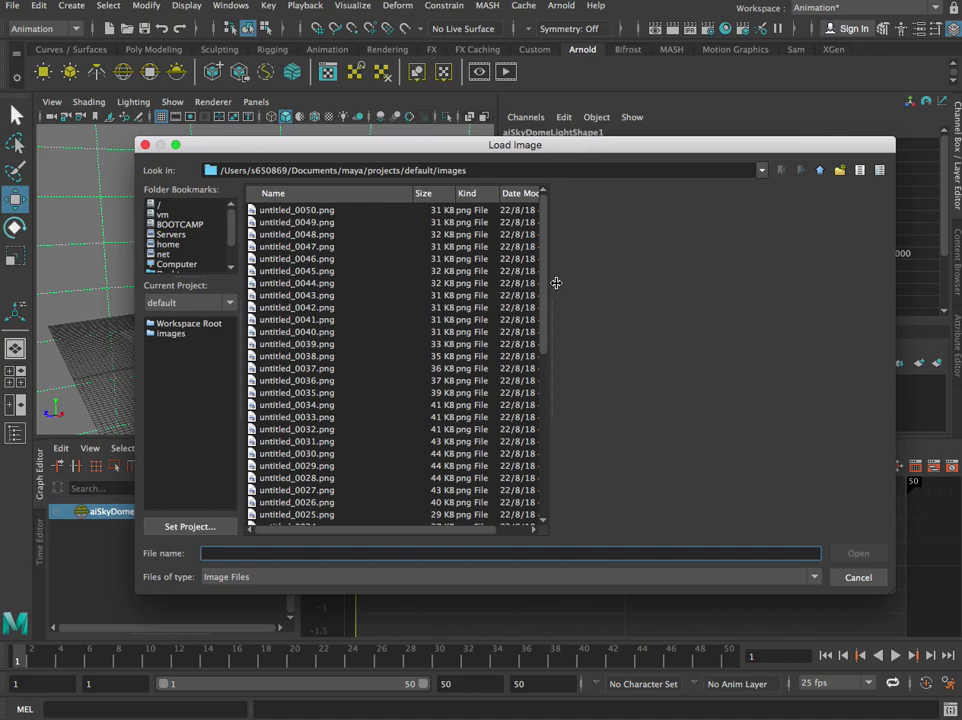
pyautogui.moveTo(543, 296); pyautogui.dragTo(535, 457)
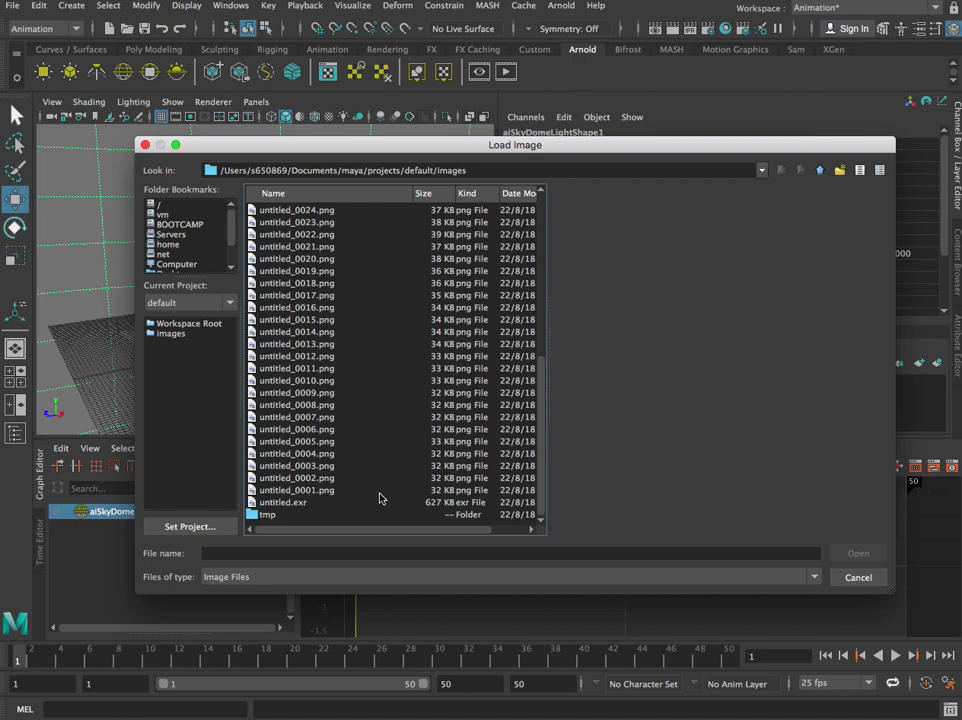
# Preview frames untitled_0001, 0003, 0009, 0012 and 0016 in the preview pane.
pyautogui.click(327, 490)
pyautogui.click(325, 466)
pyautogui.click(325, 392)
pyautogui.click(325, 356)
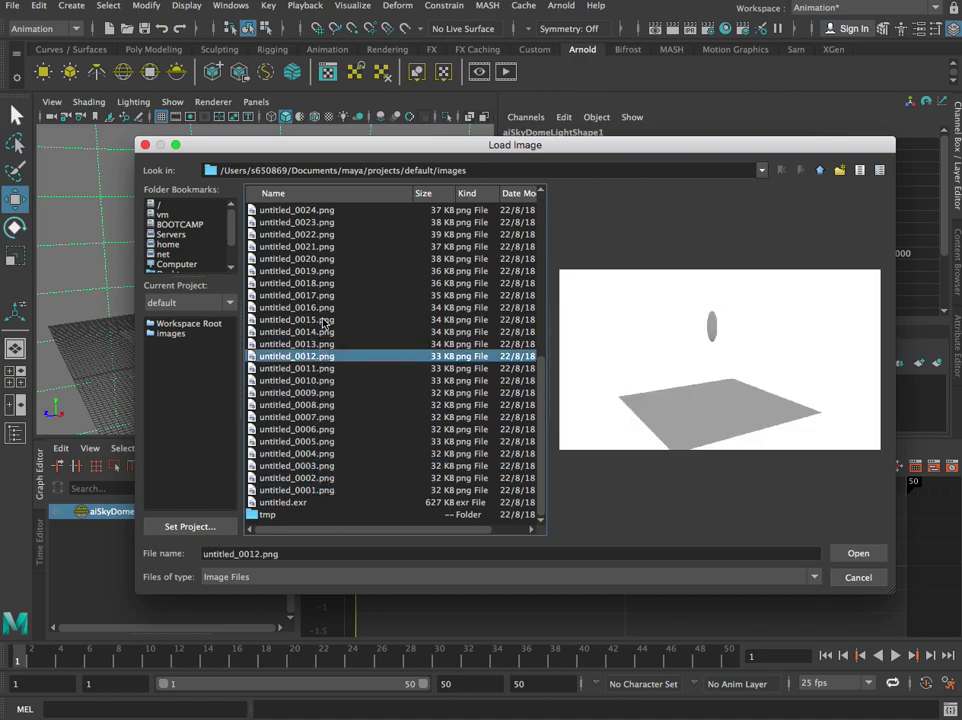
pyautogui.click(330, 307)
# Scroll the file list to preview frames untitled_0023.png and untitled_0033.png.
pyautogui.scroll(2, 340, 320)
pyautogui.click(330, 294)
pyautogui.scroll(3, 331, 321)
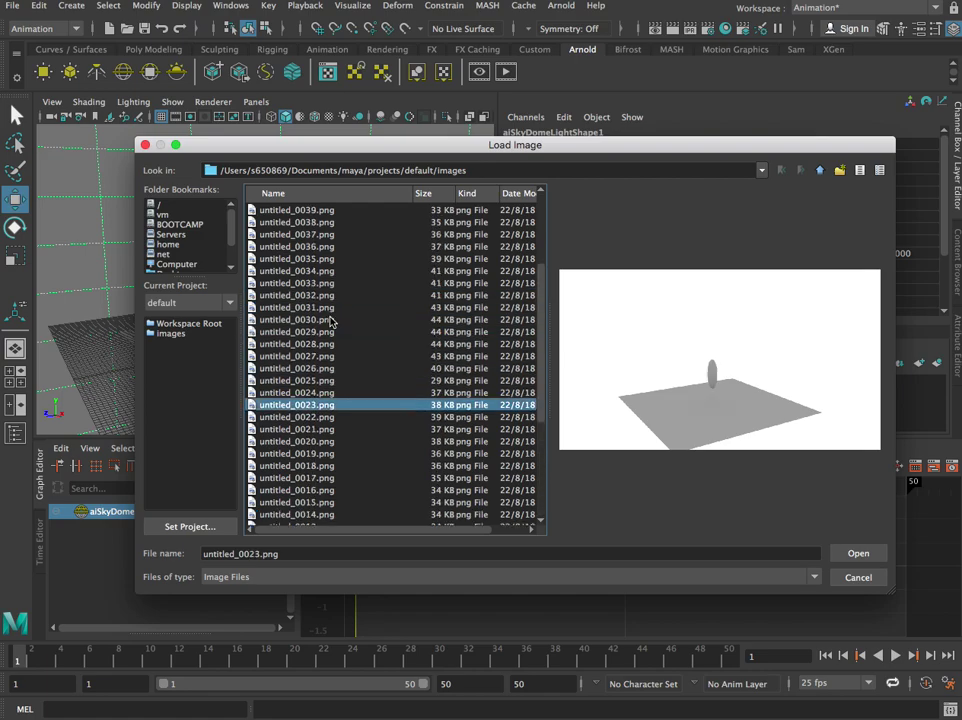
pyautogui.click(330, 283)
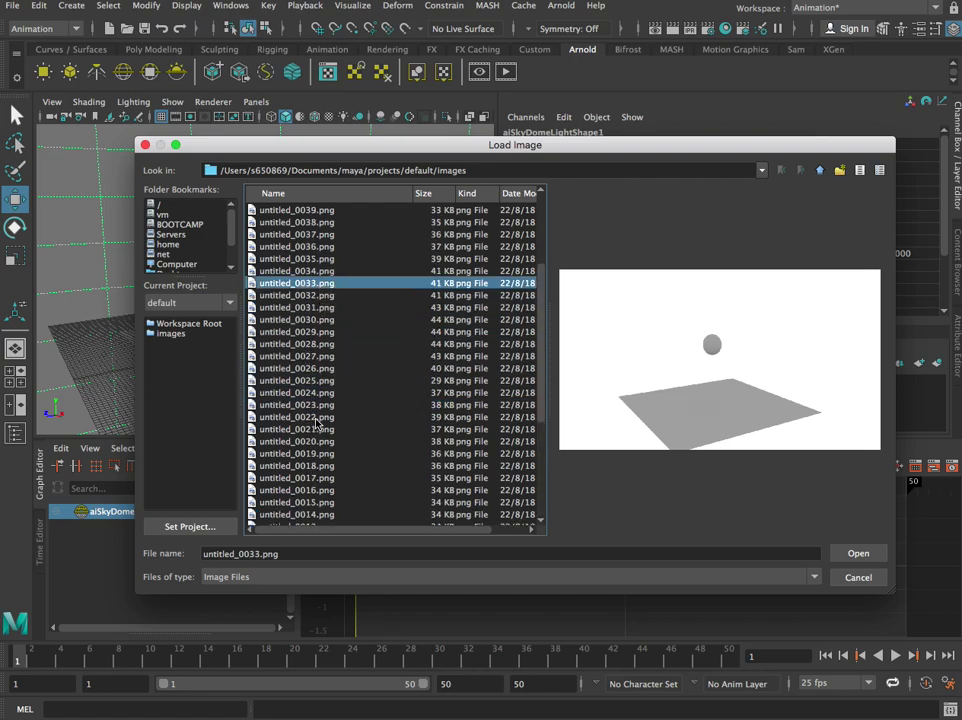
pyautogui.scroll(3, 318, 422)
pyautogui.scroll(-8, 318, 420)
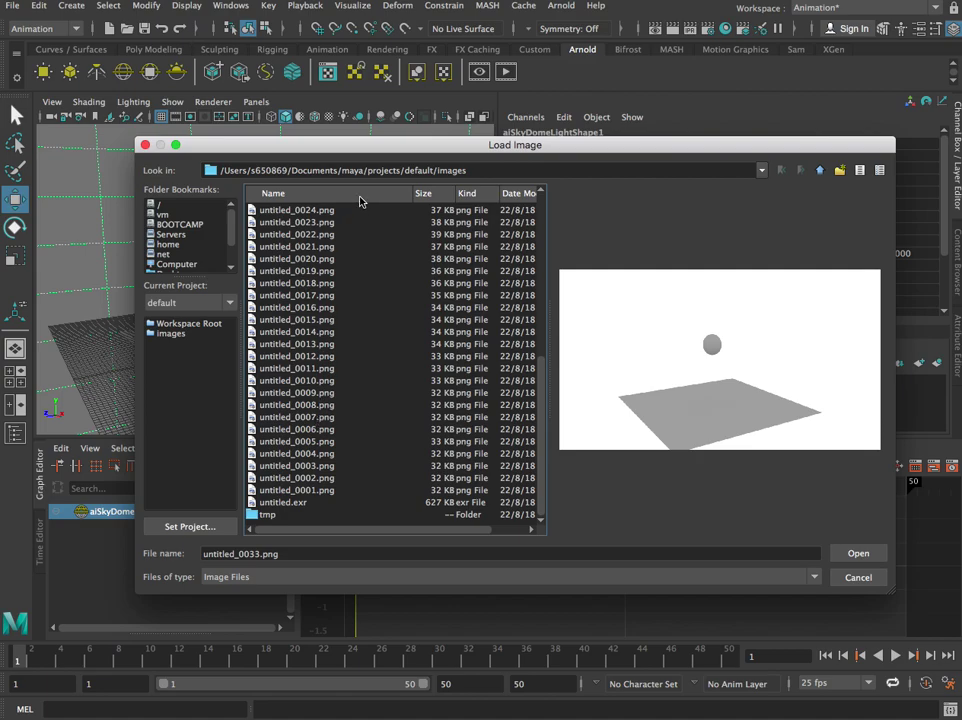
pyautogui.scroll(9, 355, 337)
pyautogui.scroll(-6, 353, 337)
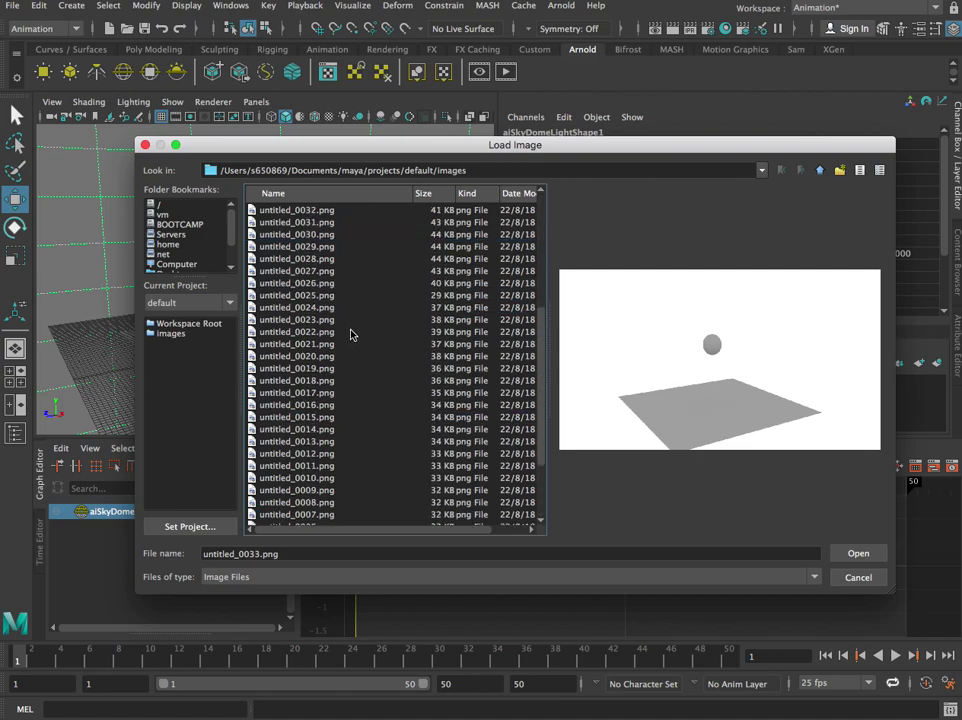
pyautogui.scroll(6, 350, 337)
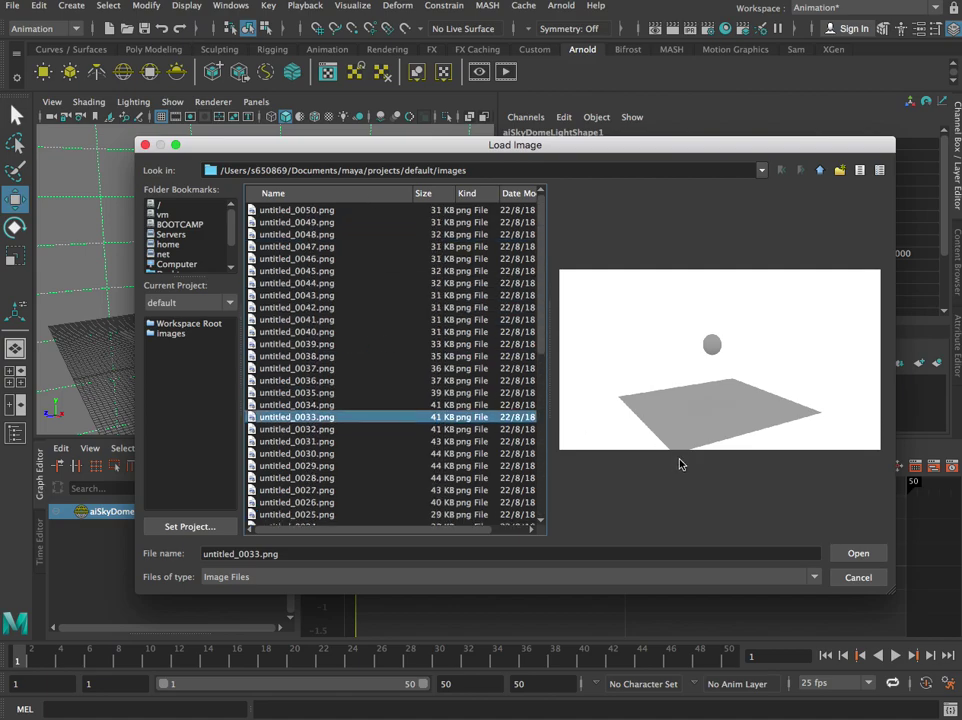